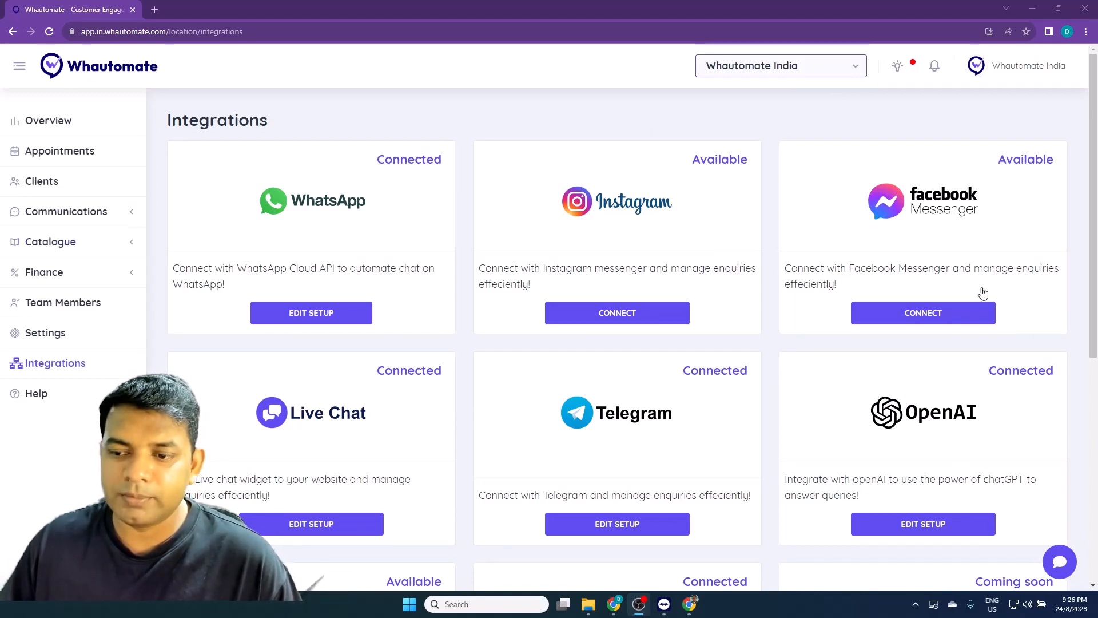
- Start connecting the Facebook Messenger integration and choose to edit the previous Facebook connection settings
click(940, 315)
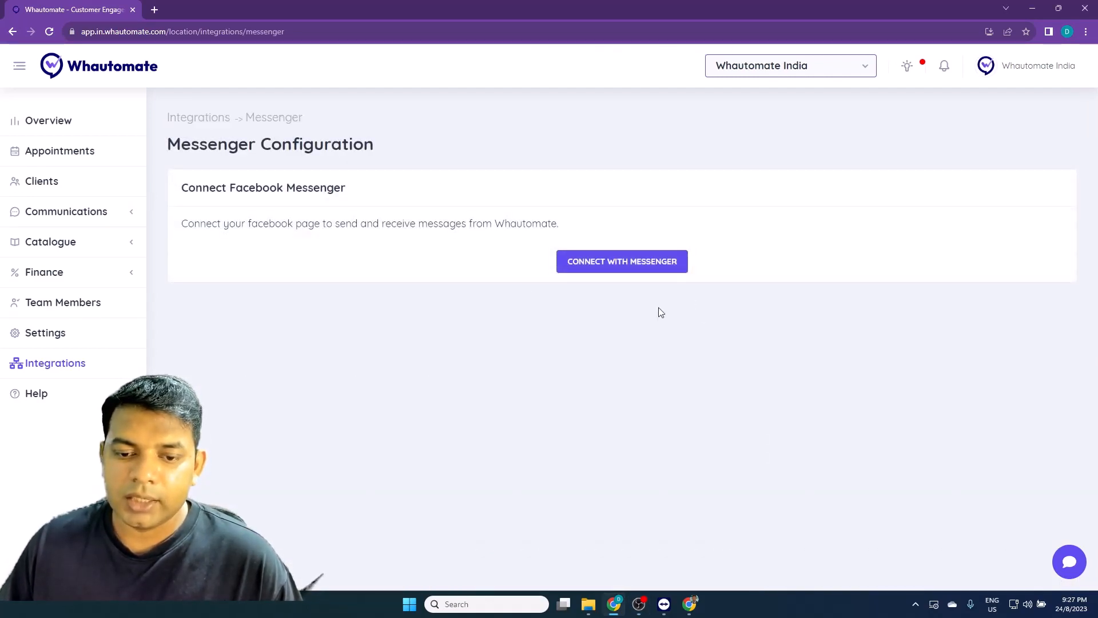
click(613, 261)
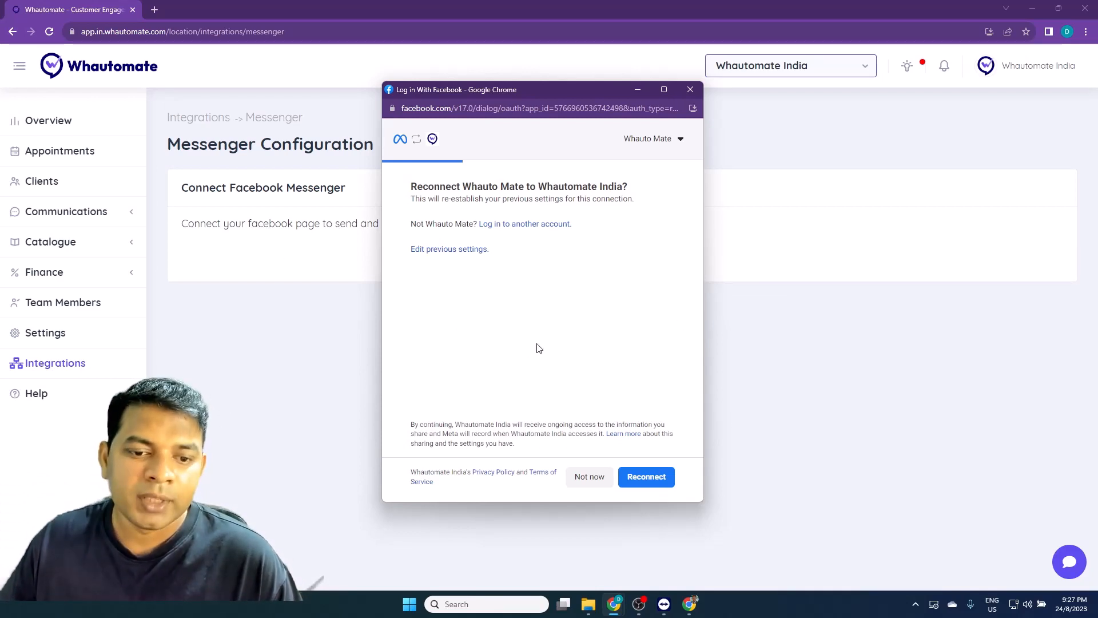
click(449, 251)
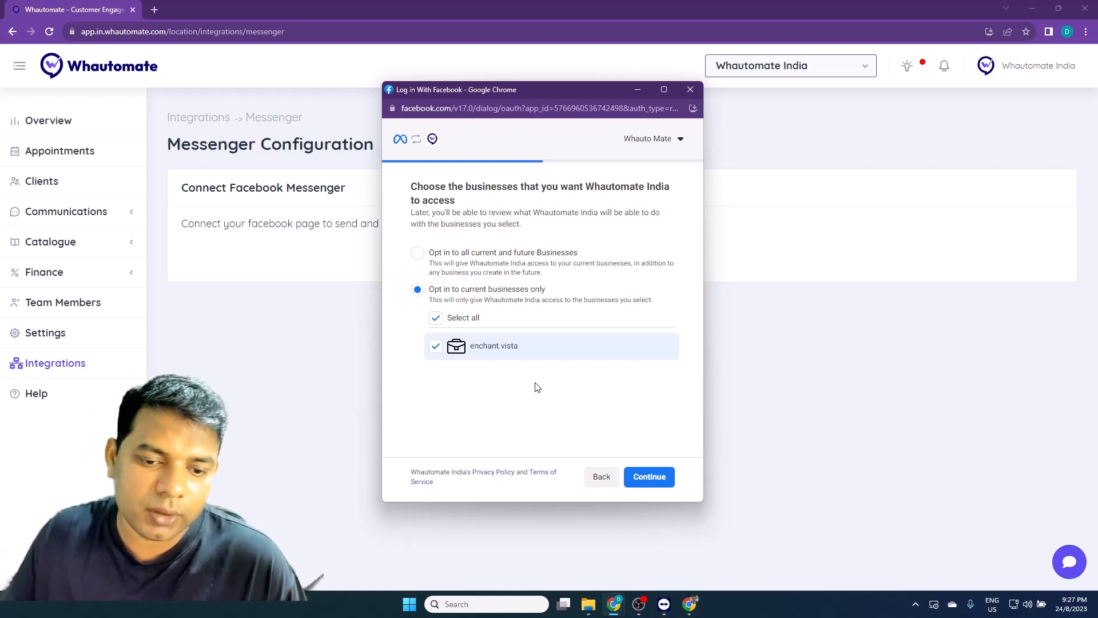
- Grant access to the enchant.vista business and the Mystique Makers page only, and save the requested permissions
click(670, 477)
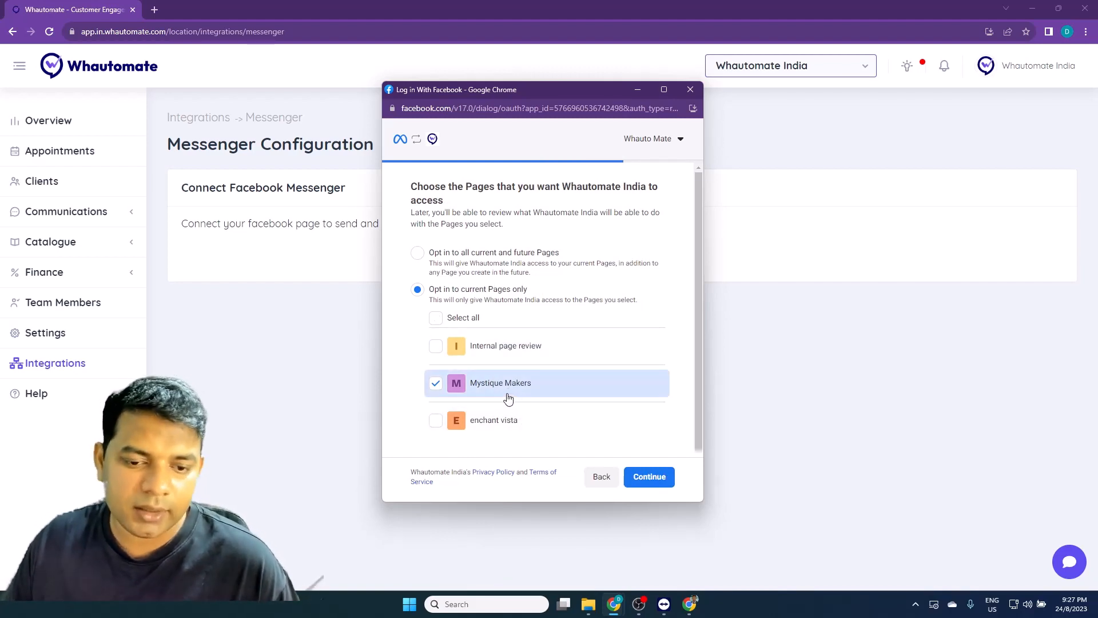
click(650, 476)
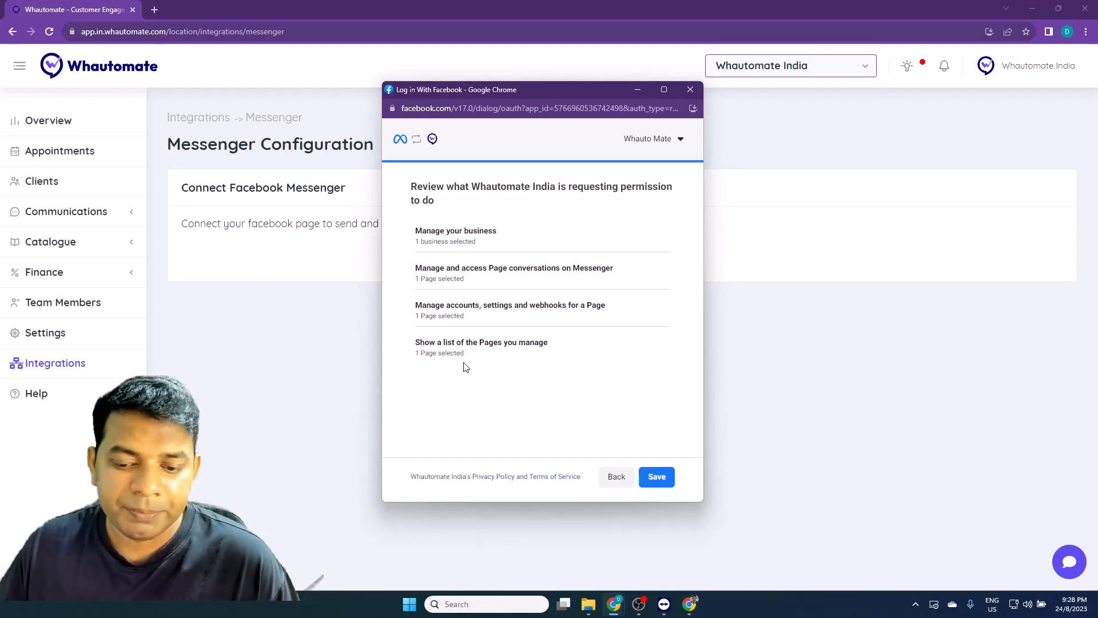
click(666, 477)
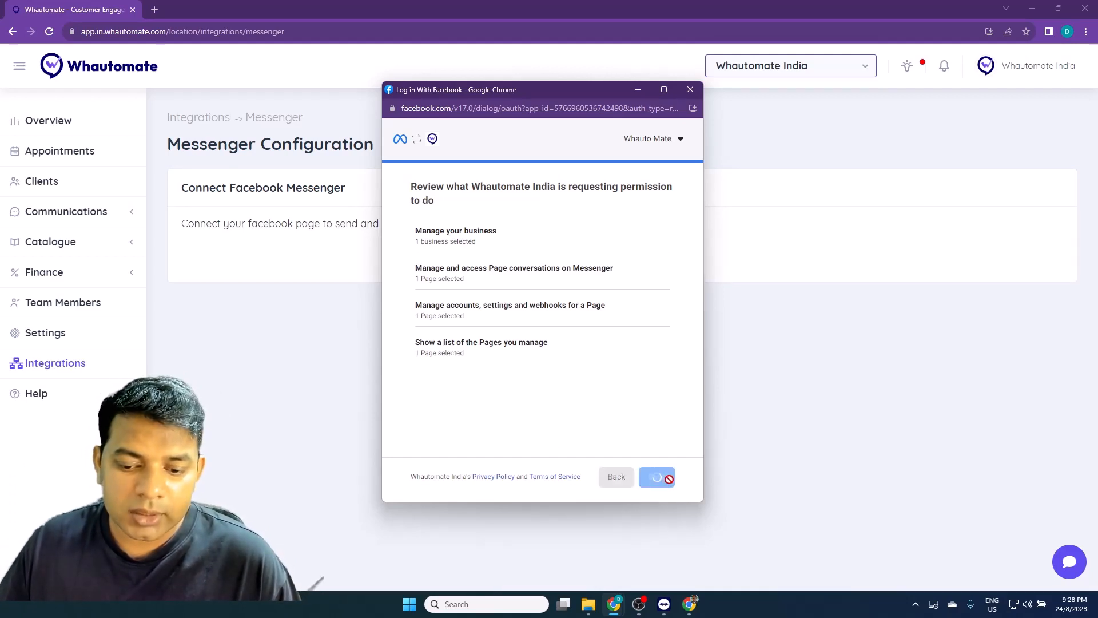
click(656, 476)
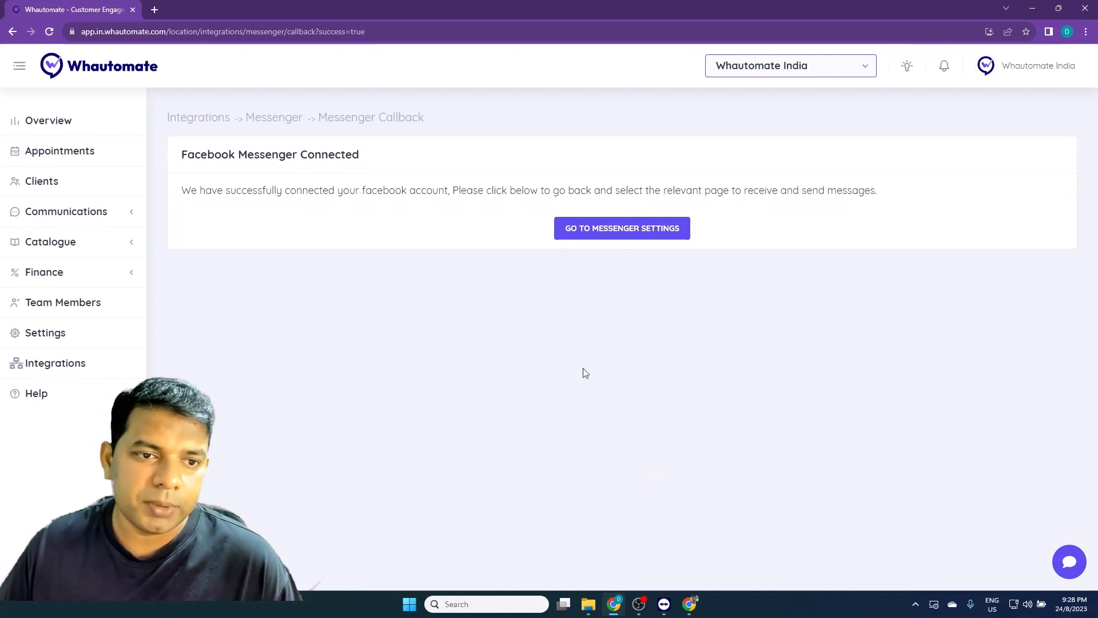
- In the Messenger settings, select the Mystique Makers Facebook page and connect it to the Whautomate India location
click(606, 234)
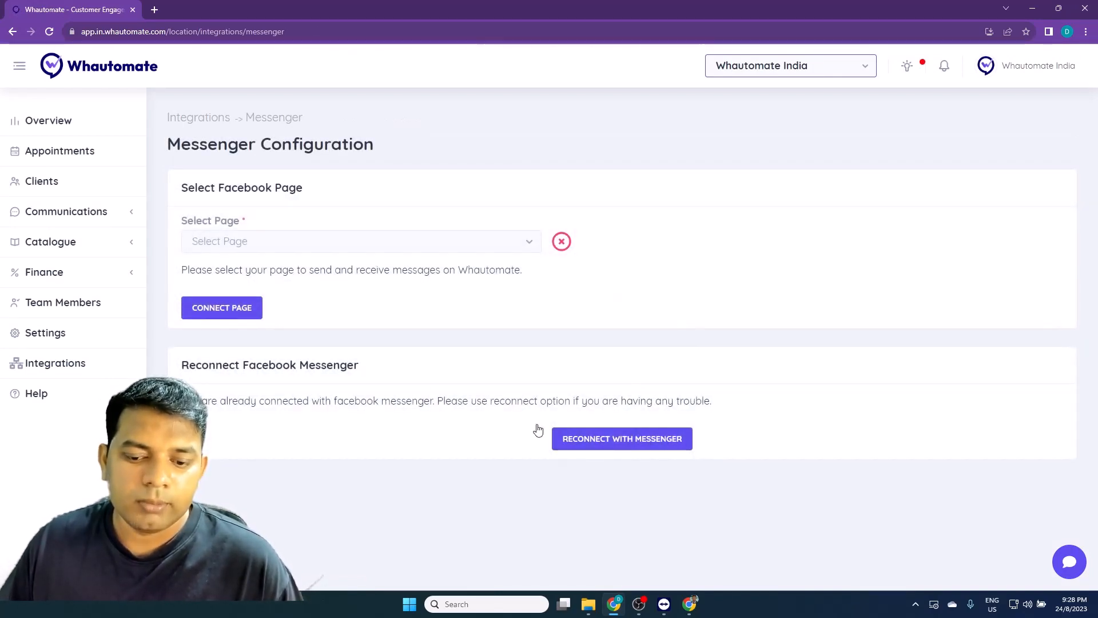
click(392, 252)
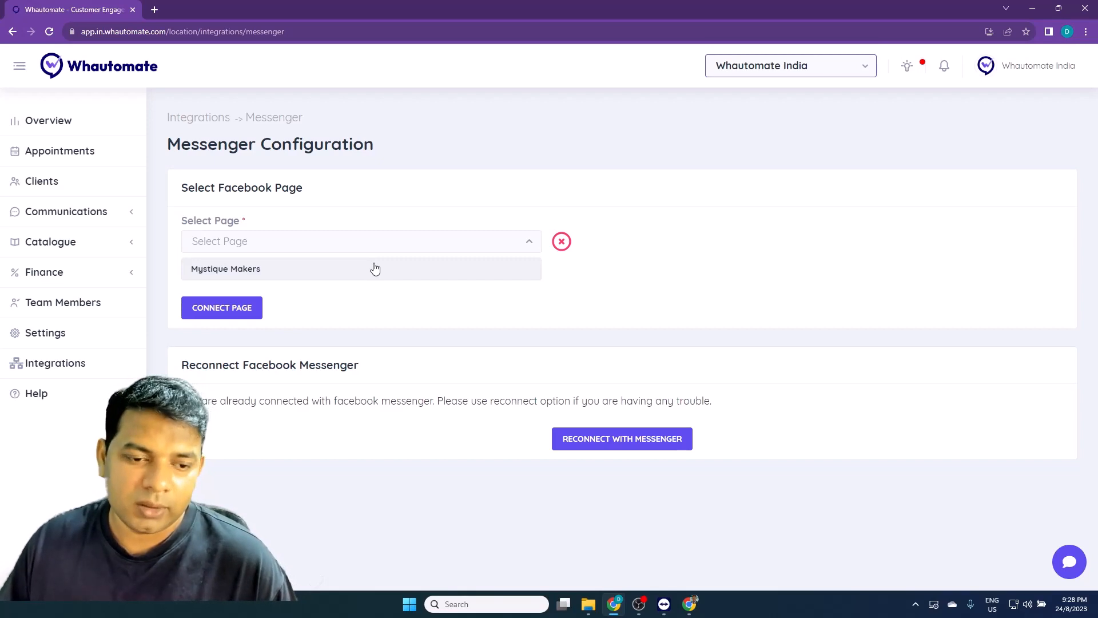
click(375, 268)
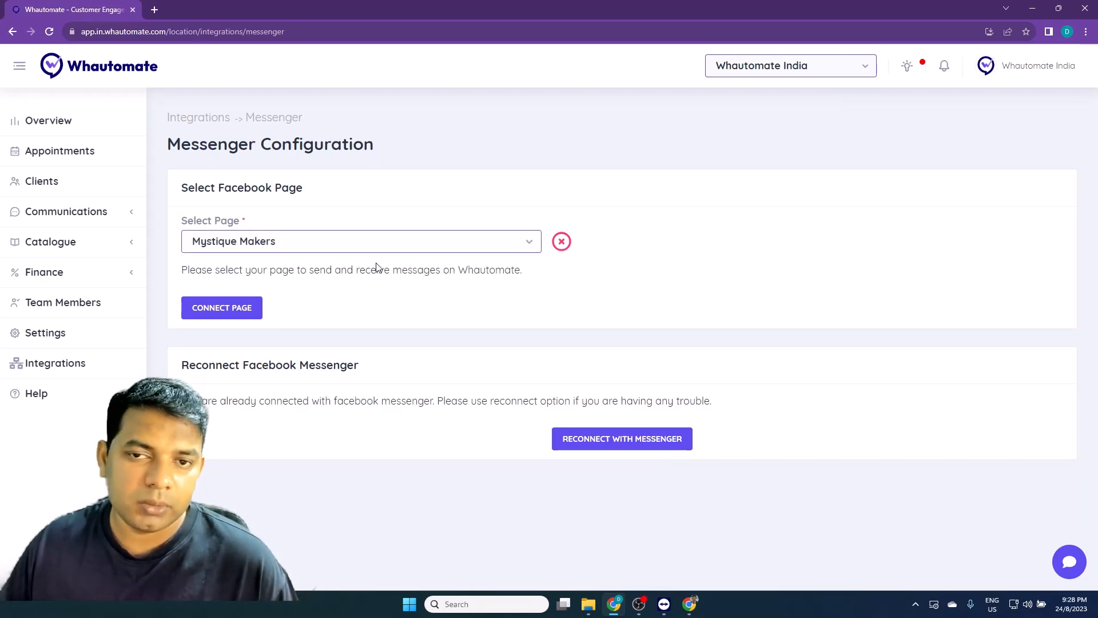
click(747, 72)
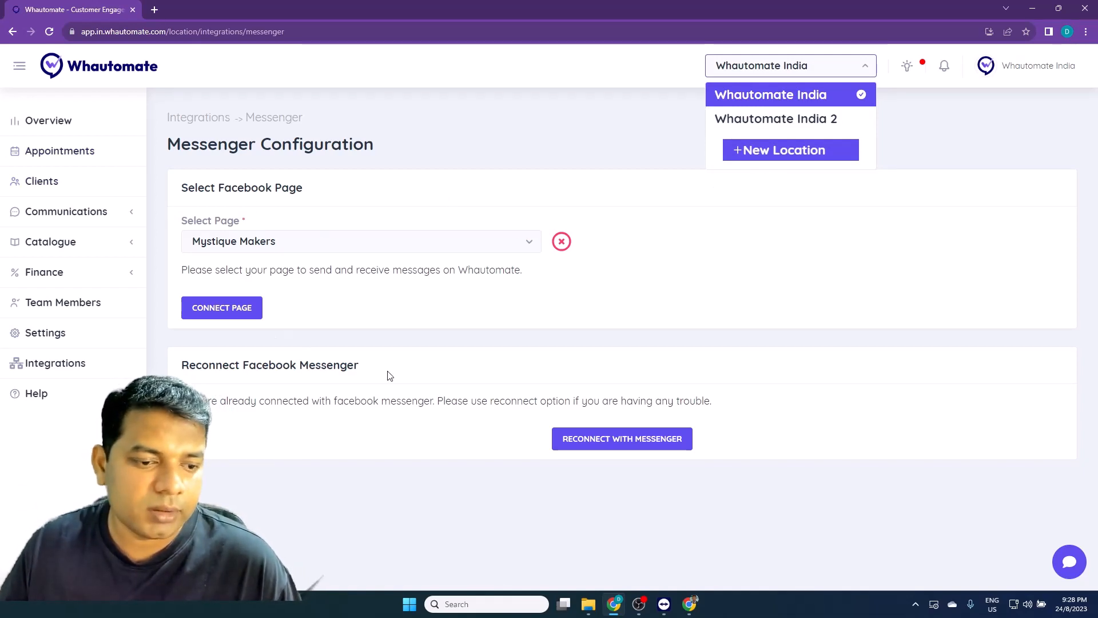
click(235, 314)
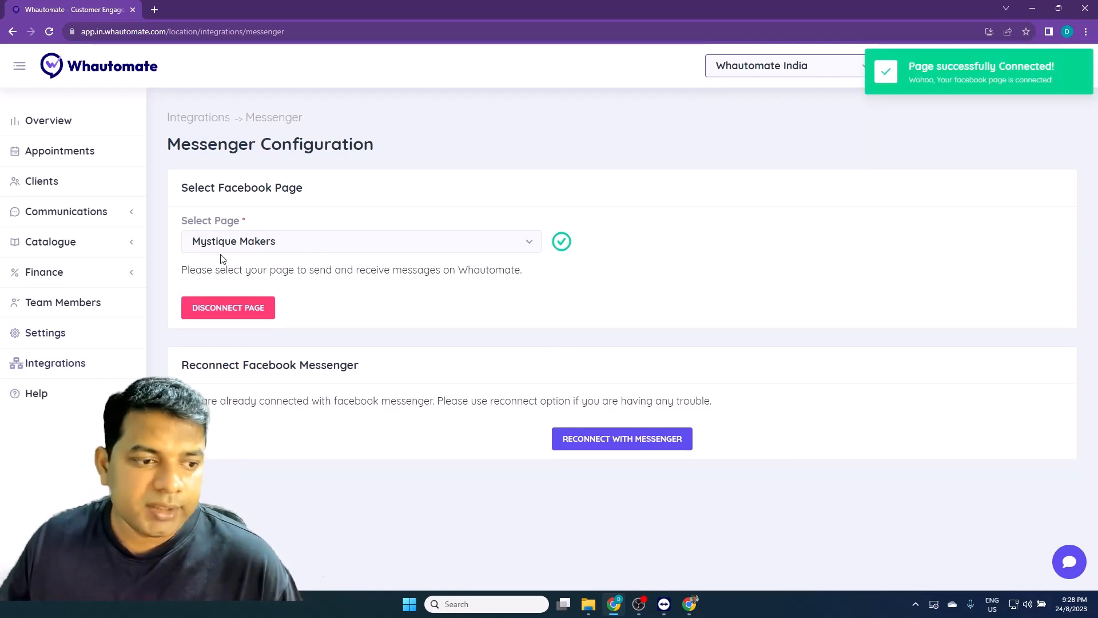
- Open the communication automations and view the rules set up for the Messenger channel
click(67, 213)
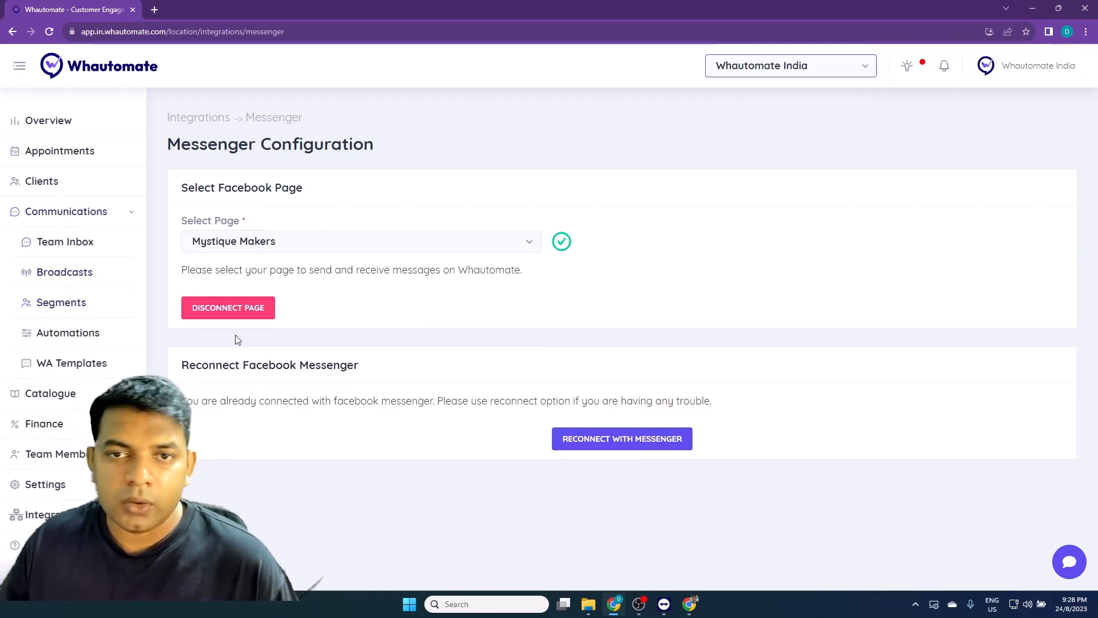
click(98, 334)
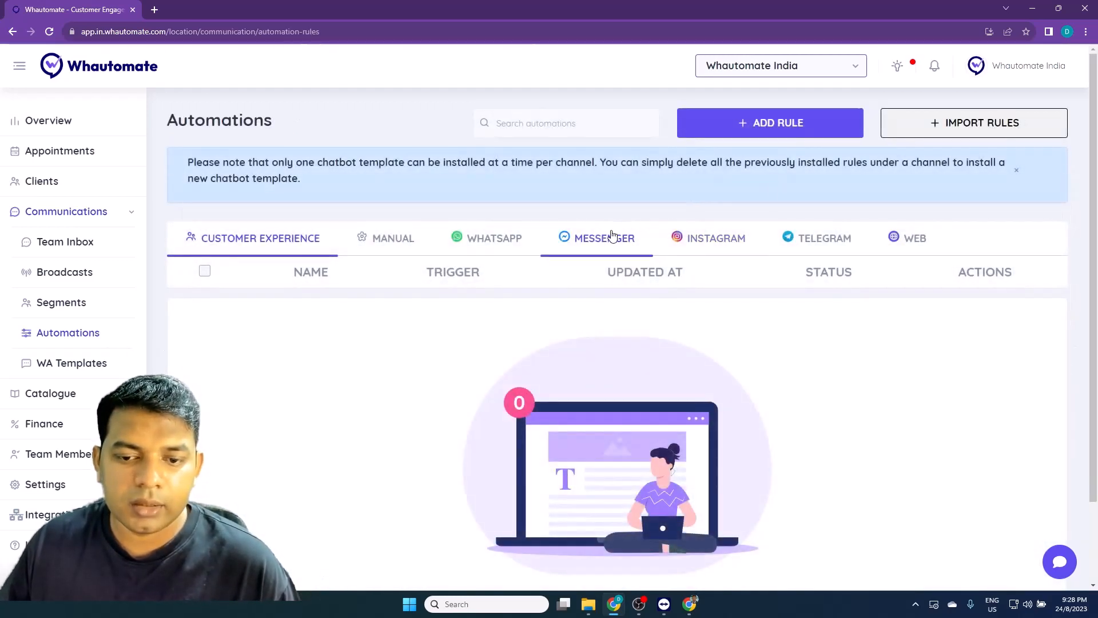
click(602, 238)
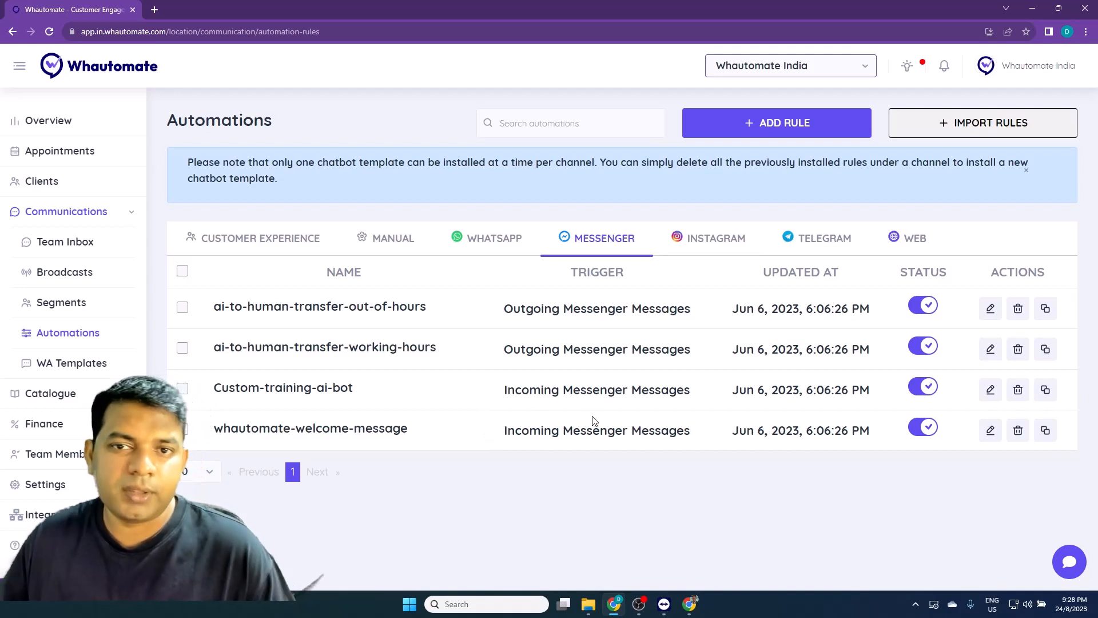
- Browse the templates for a new automation rule and filter them by channel
click(780, 135)
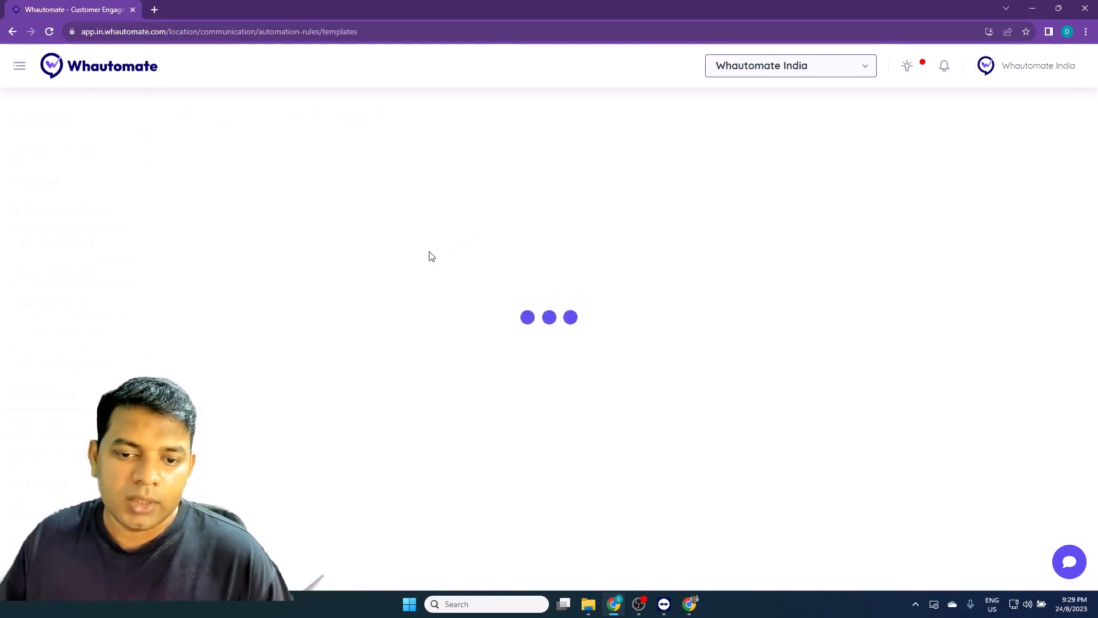
scroll(669, 312, down, 2)
scroll(669, 312, up, 2)
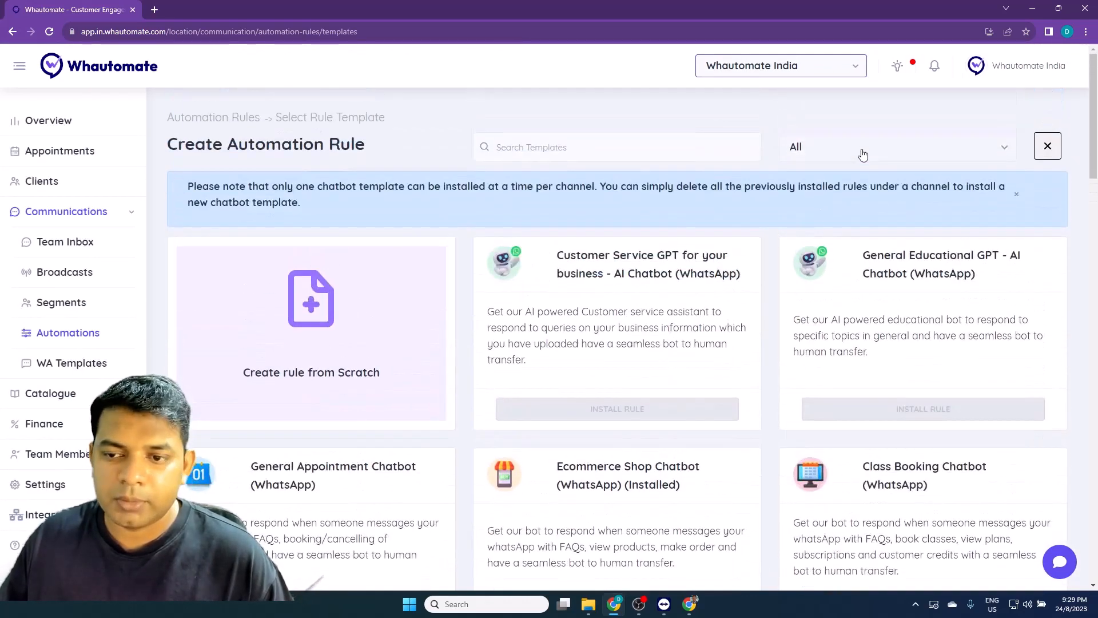
click(860, 152)
click(836, 223)
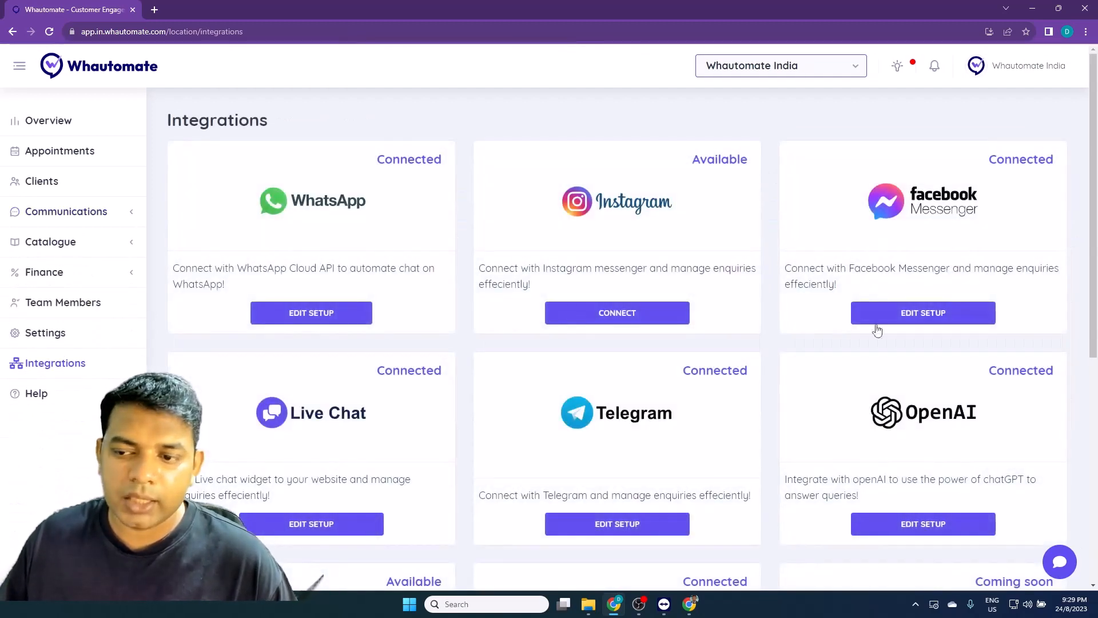
- Open the OpenAI integration's setup and view its API key configuration and embedded dataset
scroll(858, 429, down, 1)
click(923, 478)
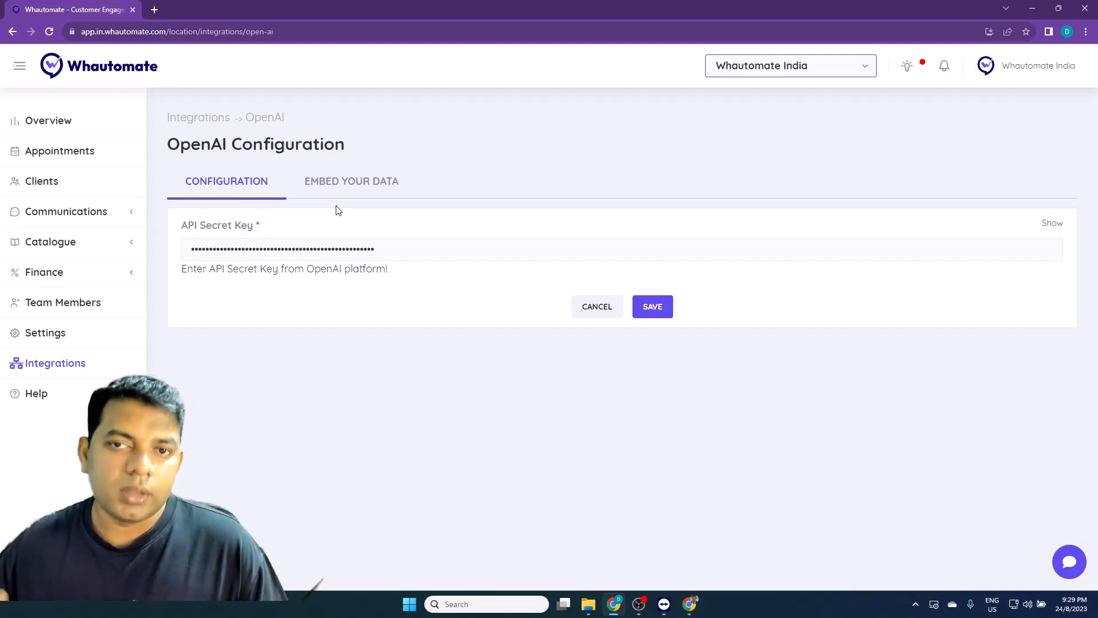
click(367, 198)
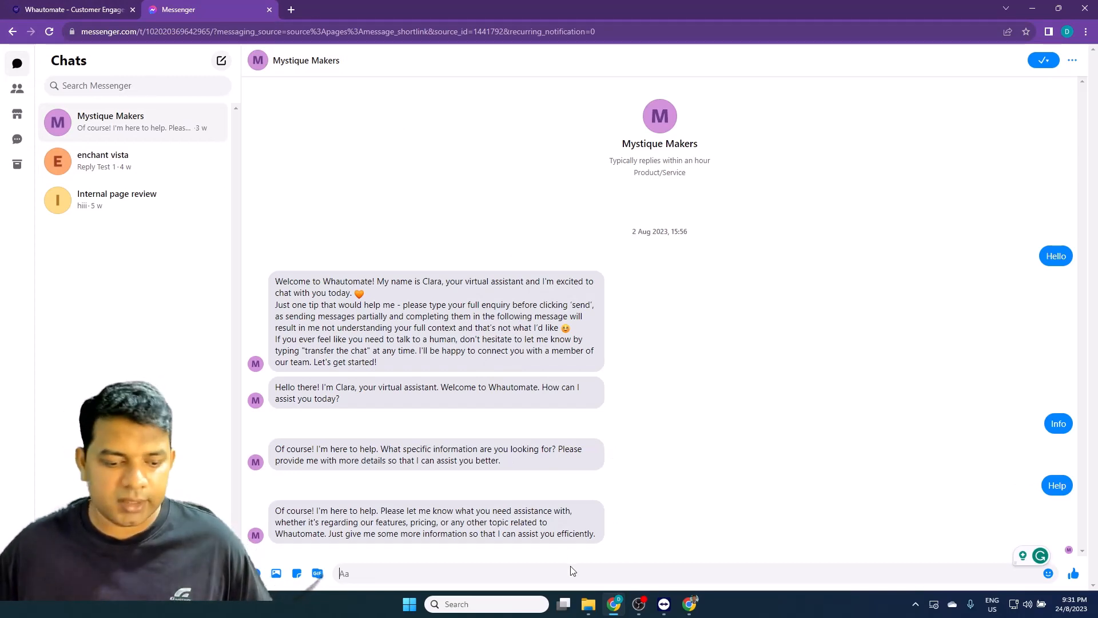
- Send the test message "Hello there" to the Mystique Makers page in Messenger
text(Hello)
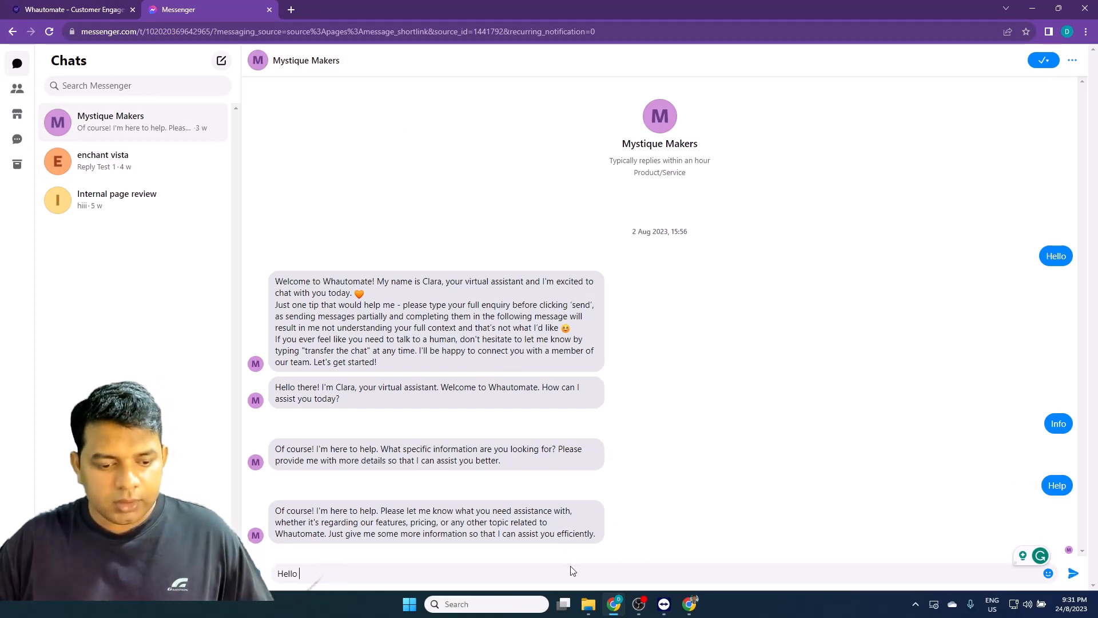
text( there)
key(Return)
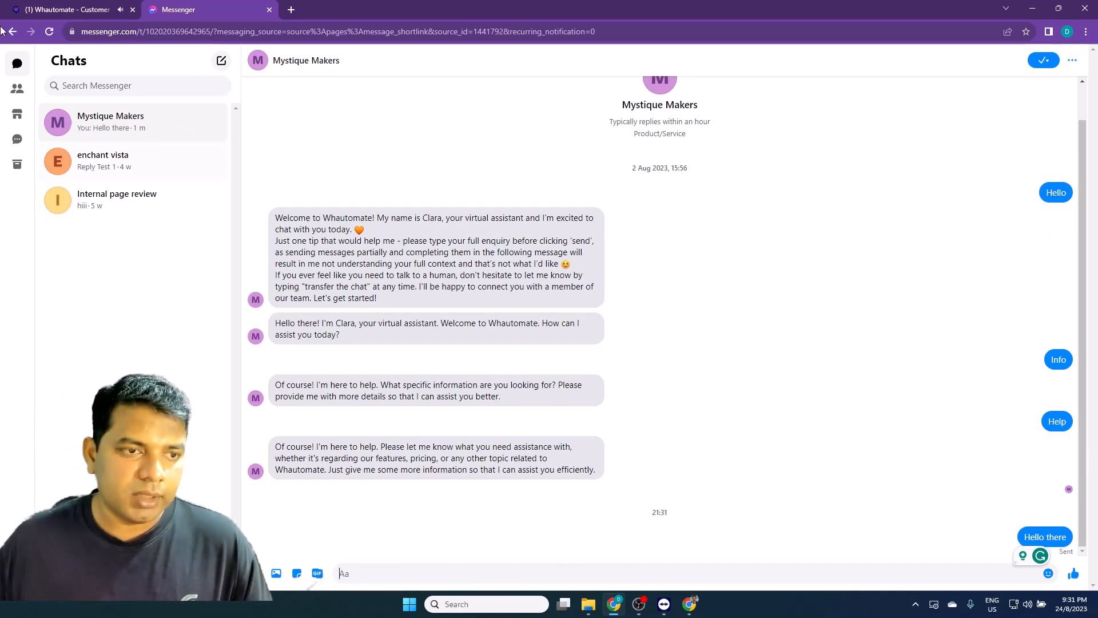
- Switch back to Whautomate, check the notifications and view the Mystique Makers Messenger conversation in the Team Inbox
click(49, 9)
click(934, 65)
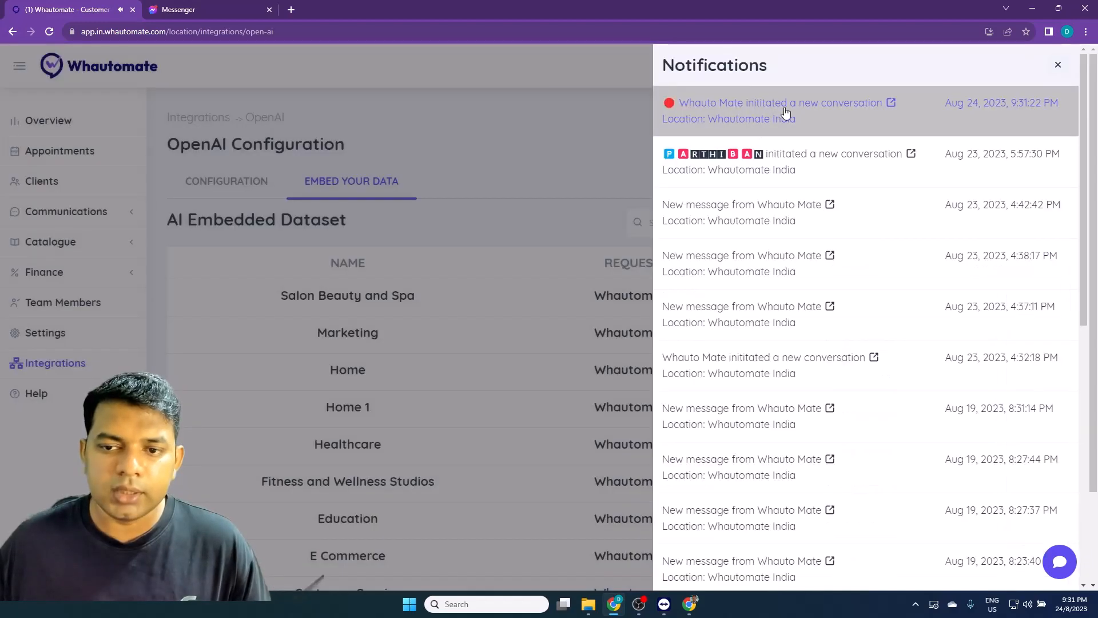
click(56, 211)
click(81, 214)
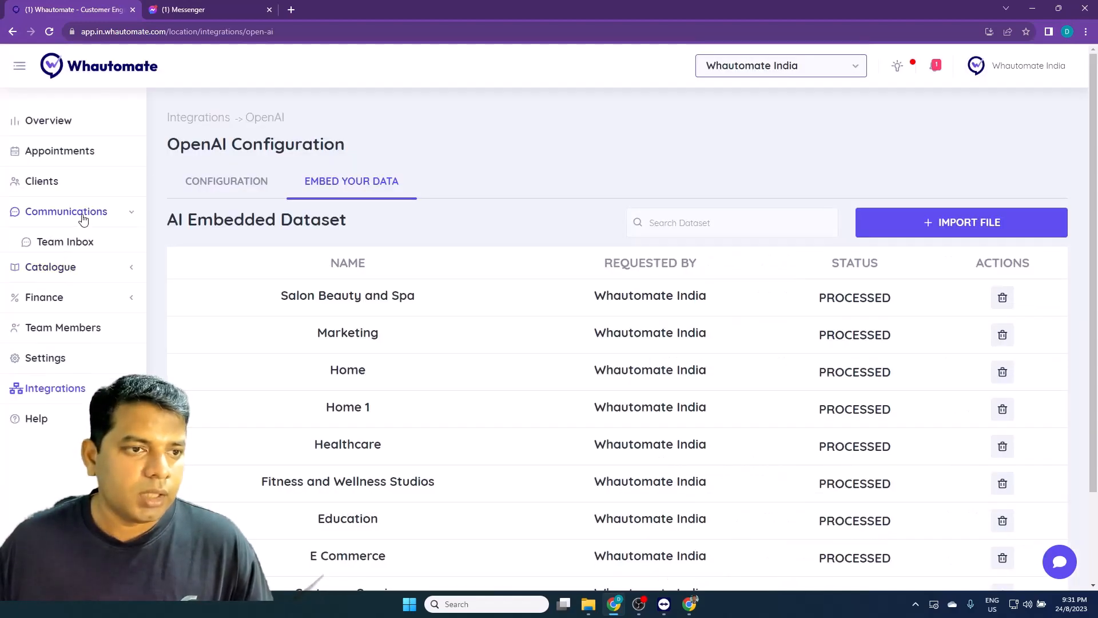
click(73, 244)
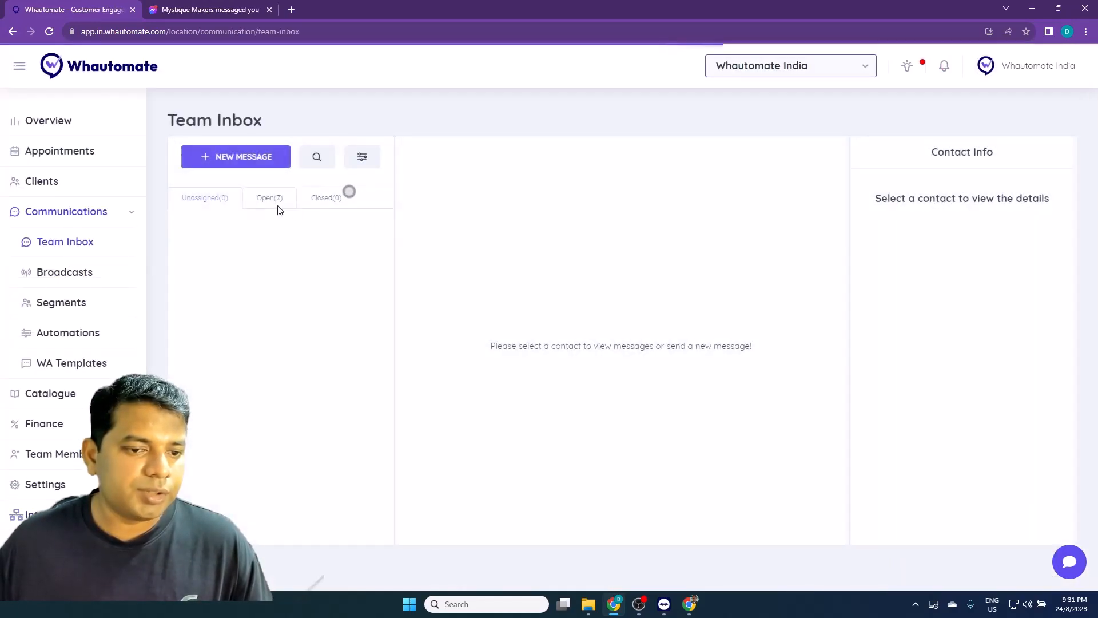
click(283, 255)
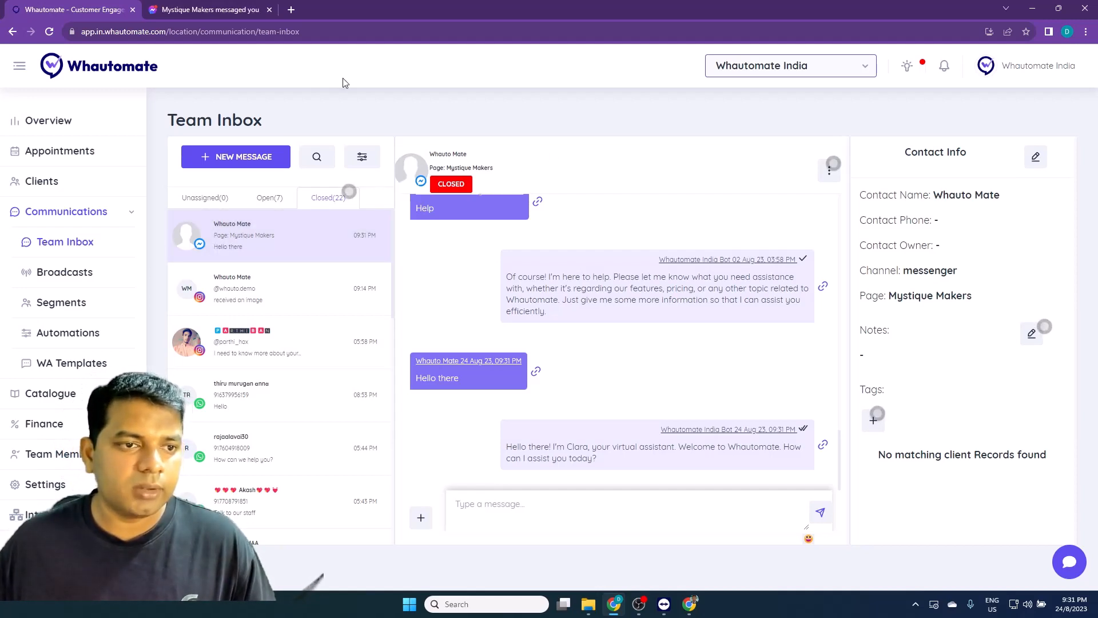
- Switch to Messenger and ask the Mystique Makers page "What are the channels available in Whautomate?"
click(166, 10)
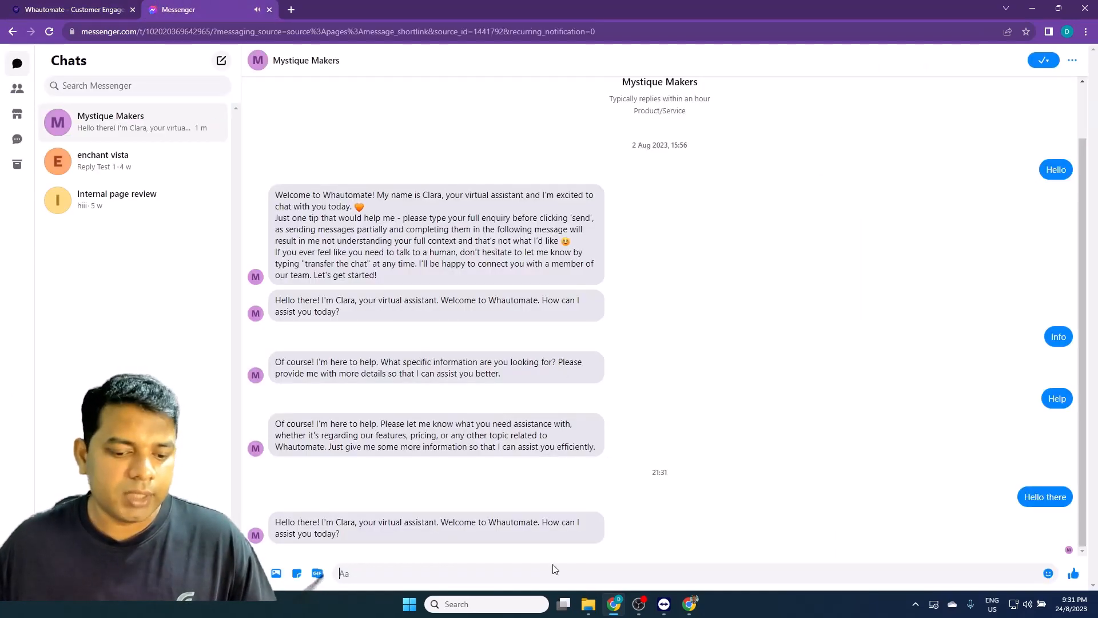
text(Wha)
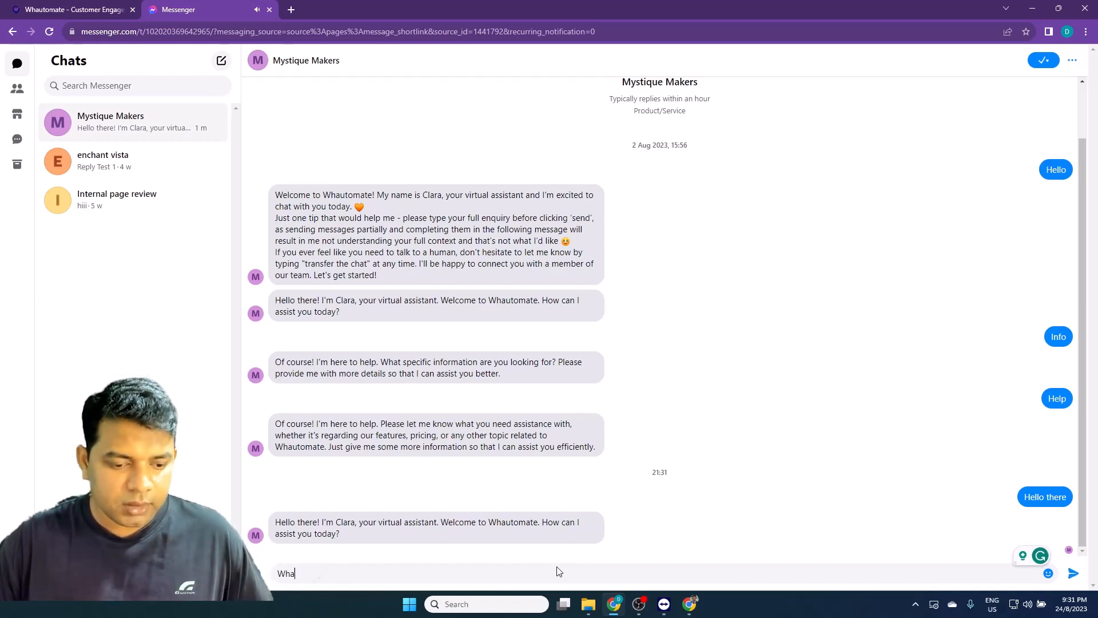
text(t are the cha)
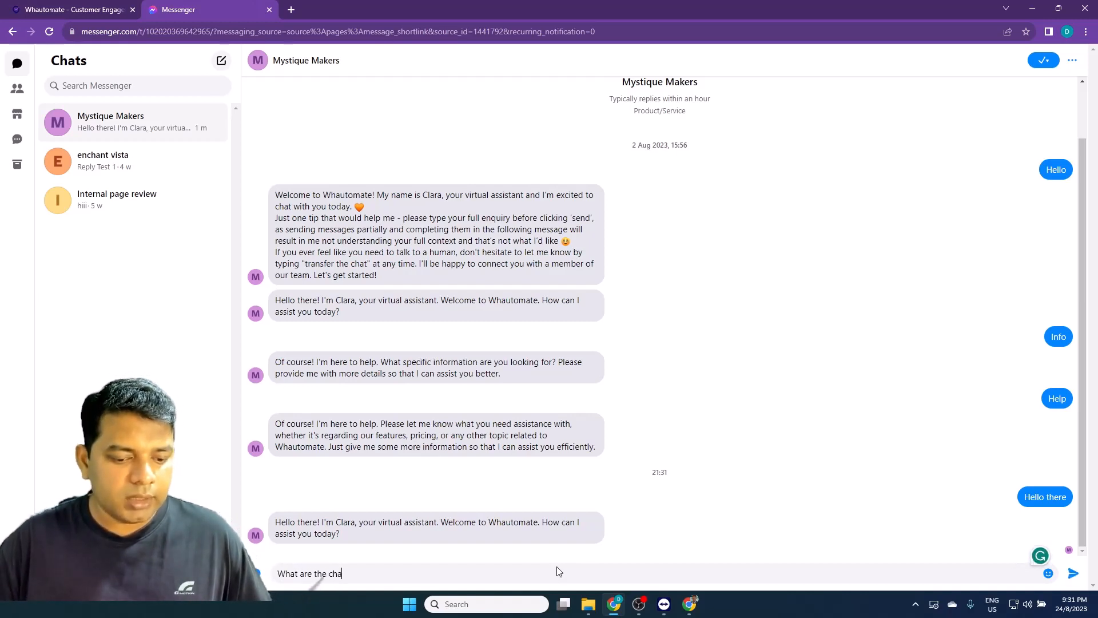
text(nnels availab)
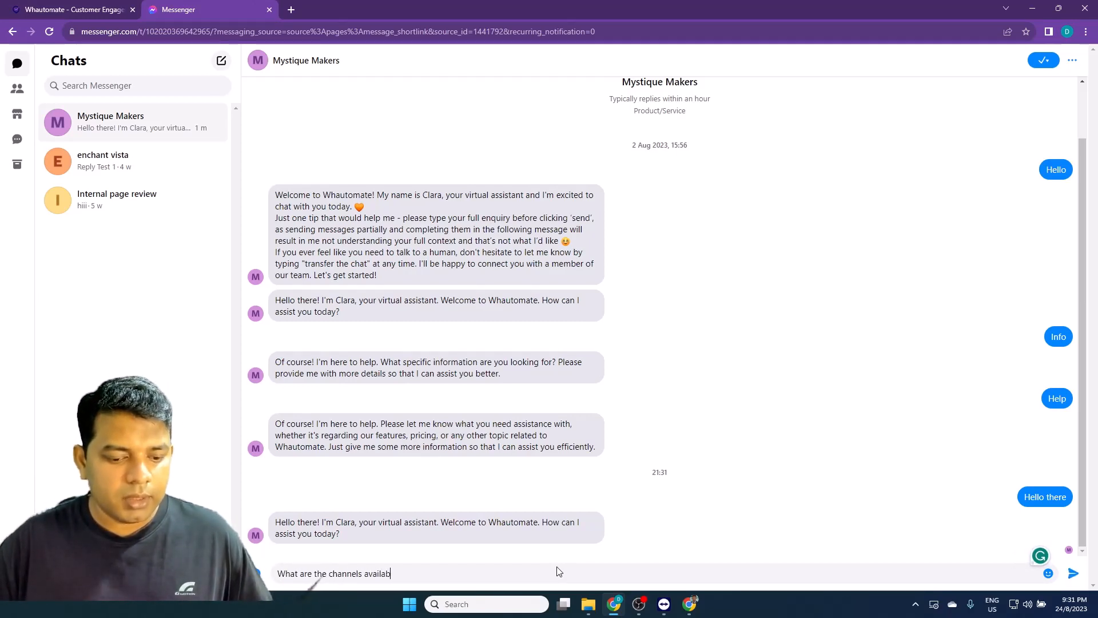
text(le in Whautomate?)
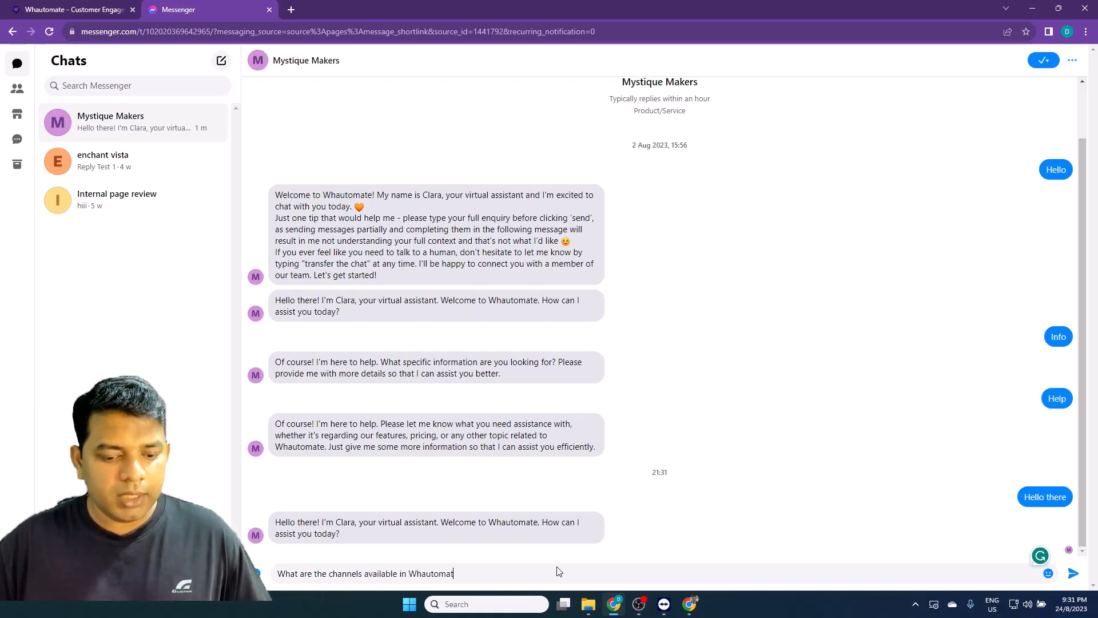
key(Return)
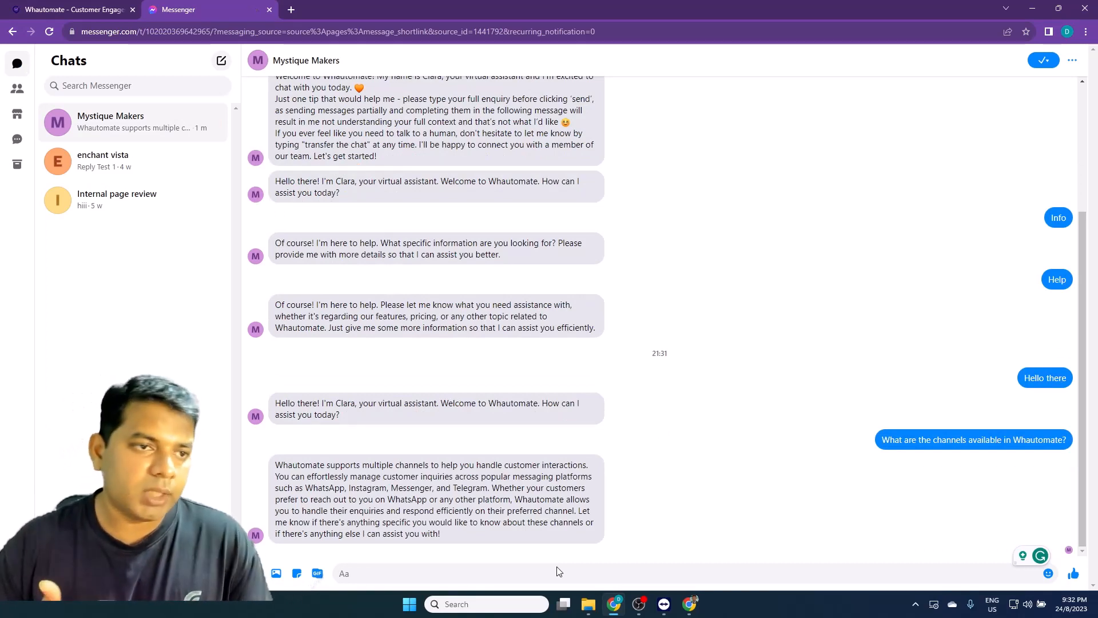
- Switch back to Whautomate's Team Inbox, view the staff assignment dialog for the Mystique Makers Messenger conversation and close it without assigning anyone
click(114, 9)
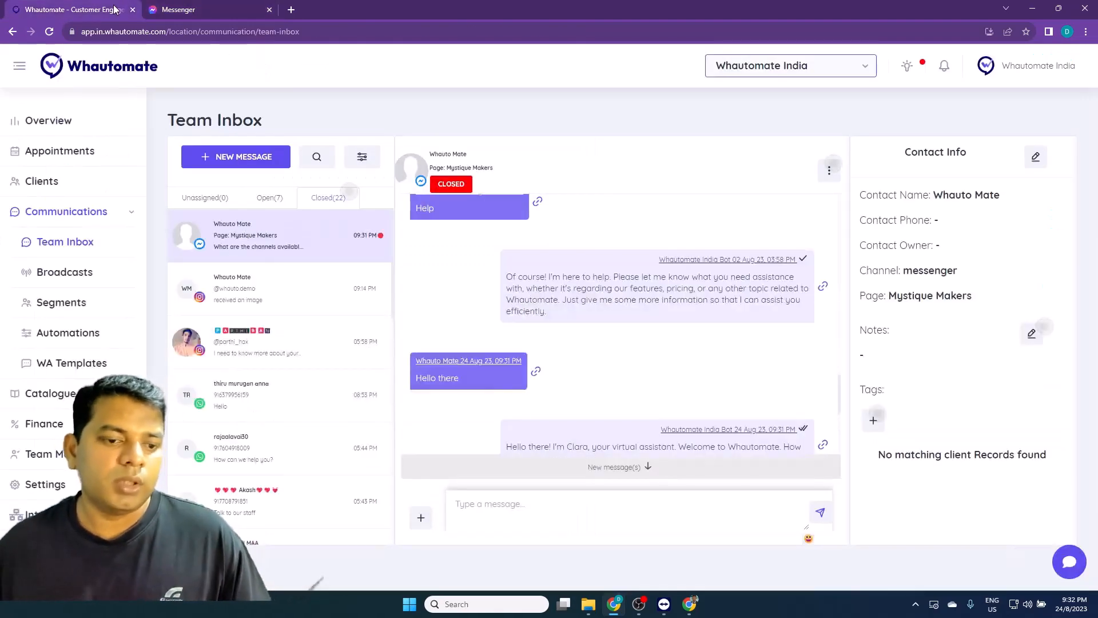
click(616, 510)
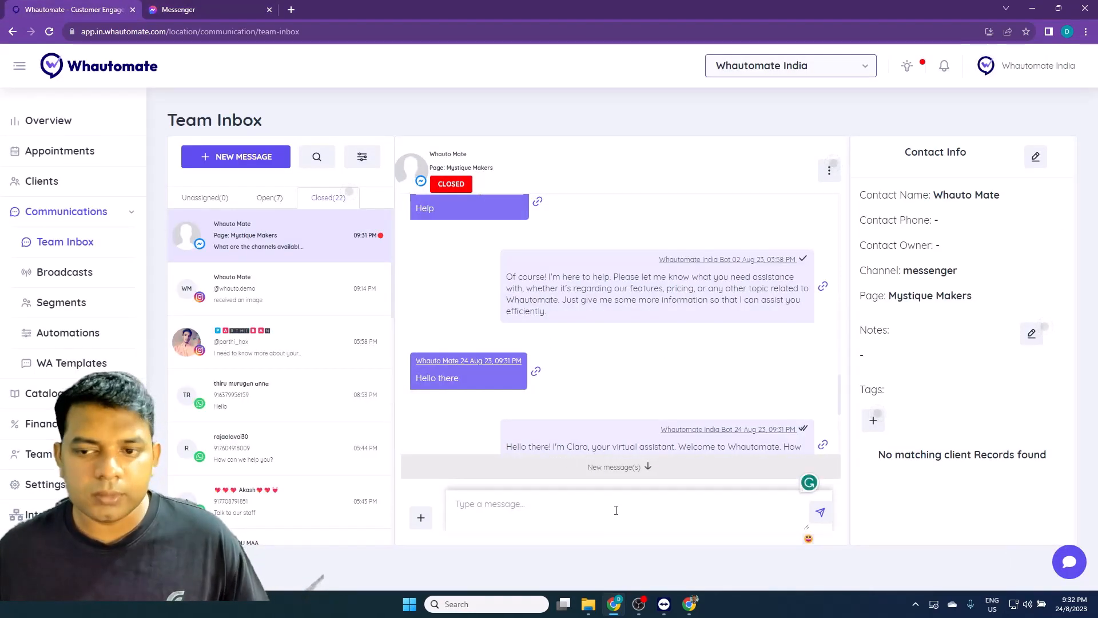
click(833, 165)
click(867, 271)
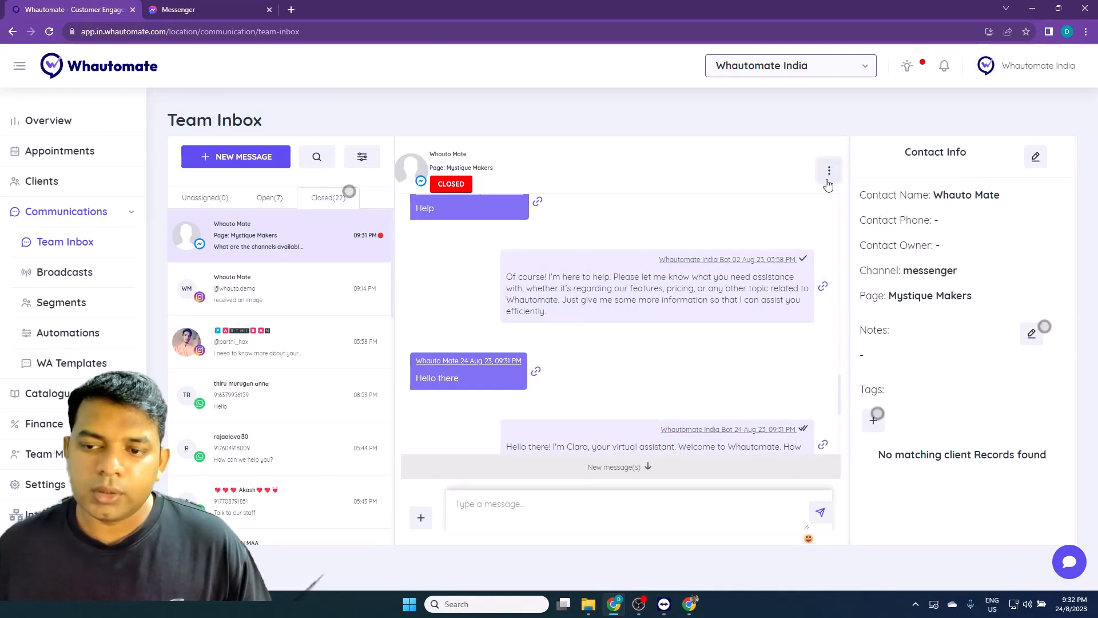
click(829, 170)
click(827, 237)
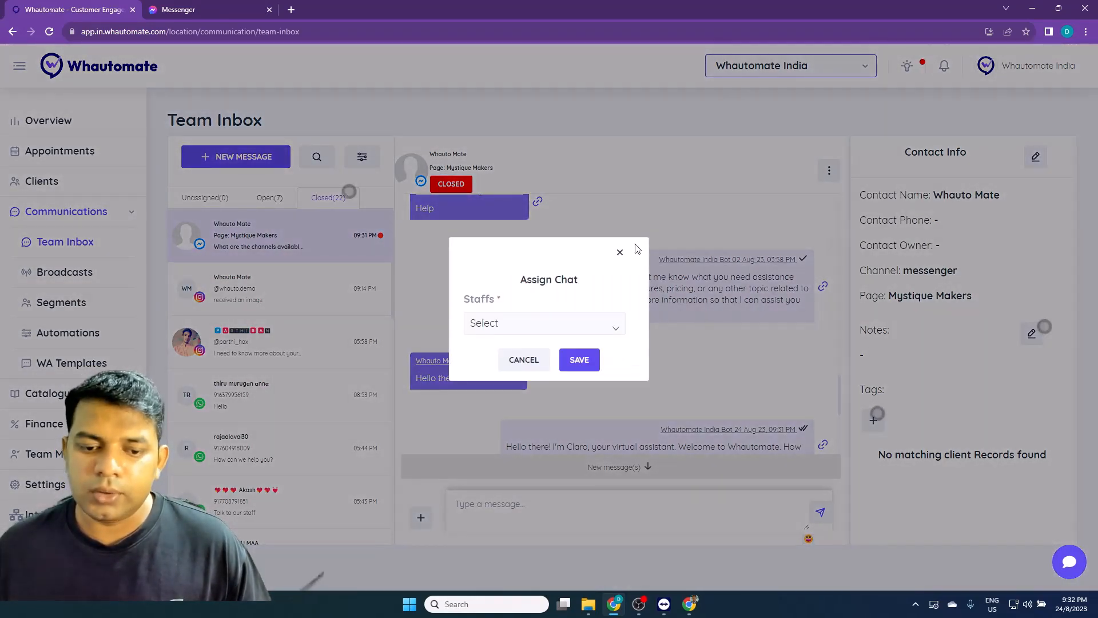
click(620, 252)
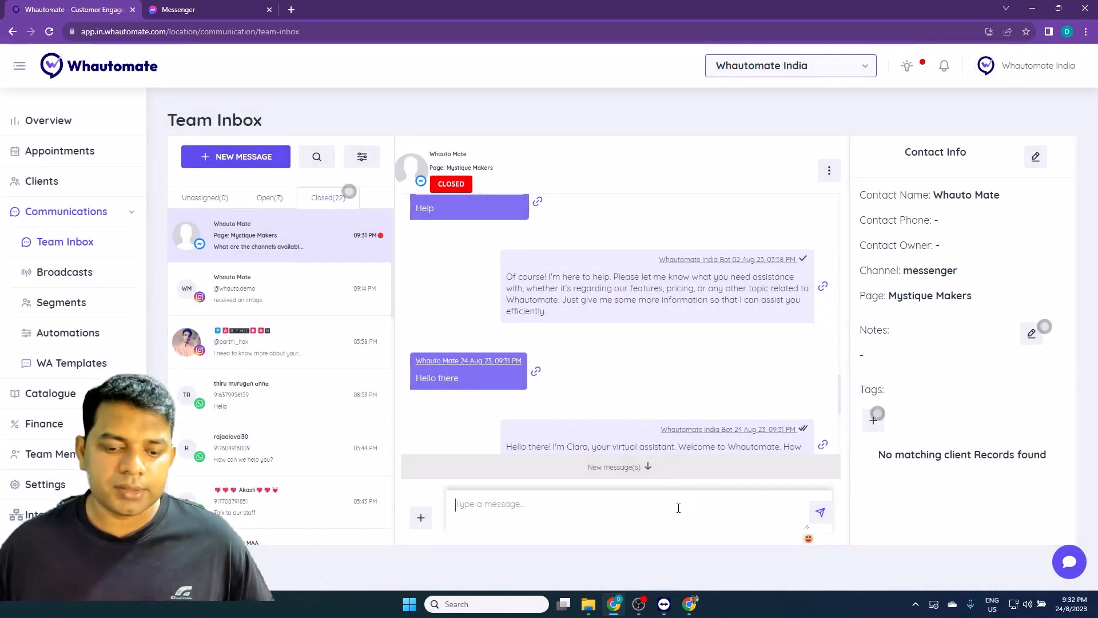
- Send the reply "Hello there!" in the Mystique Makers Messenger conversation and show the open conversations
click(679, 507)
text(Hello there!)
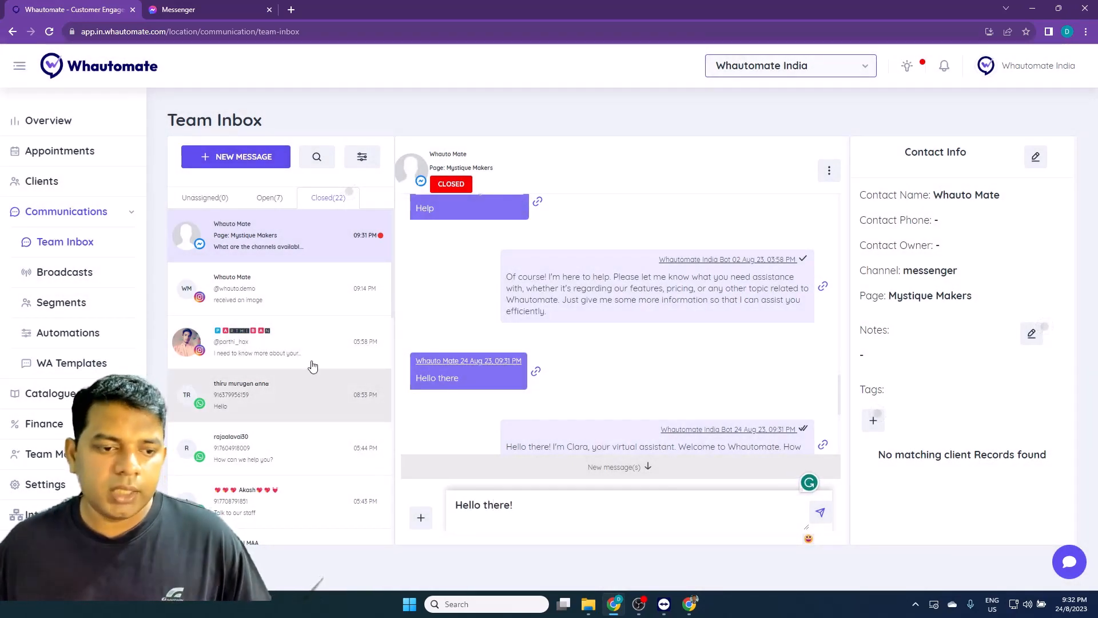
key(Return)
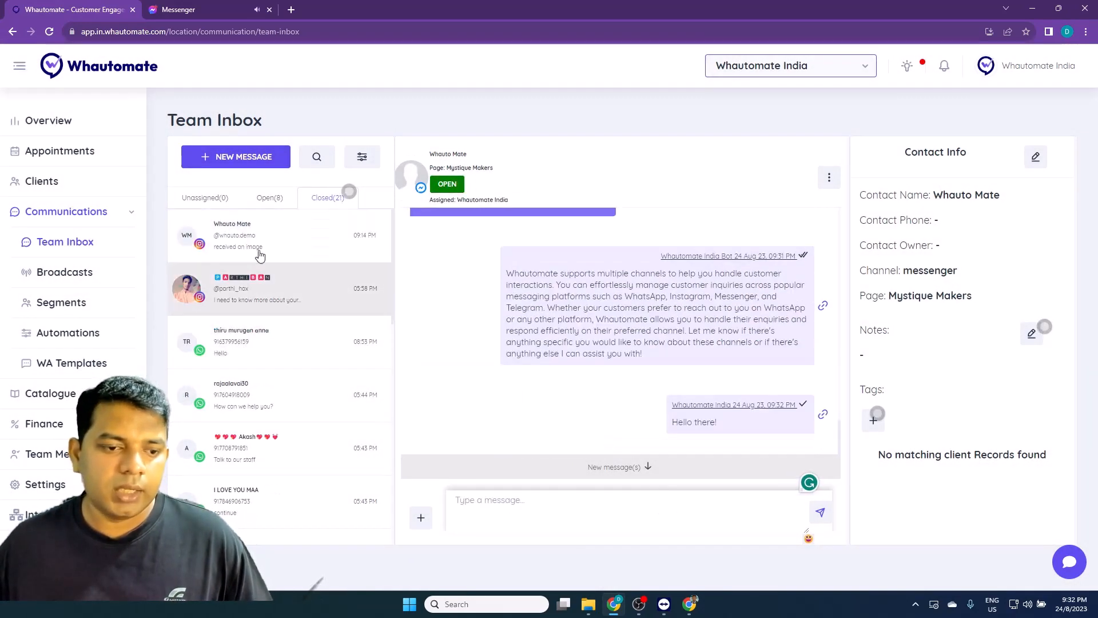
click(270, 198)
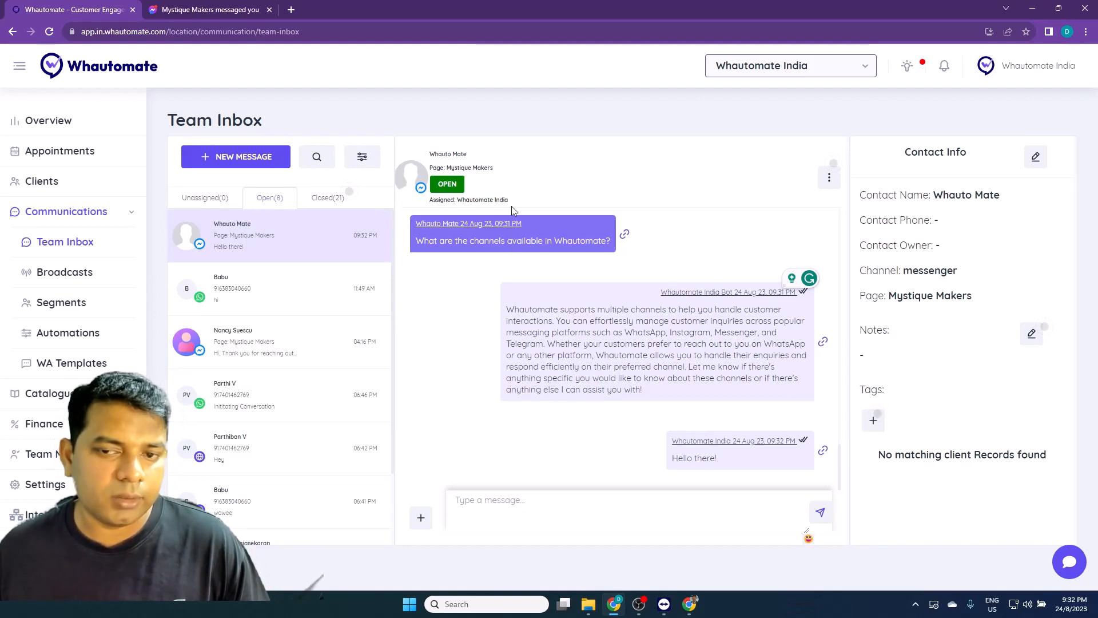
- Check the reply in the Mystique Makers chat in Messenger, and view the attachment types for replies in Whautomate's Team Inbox
click(251, 9)
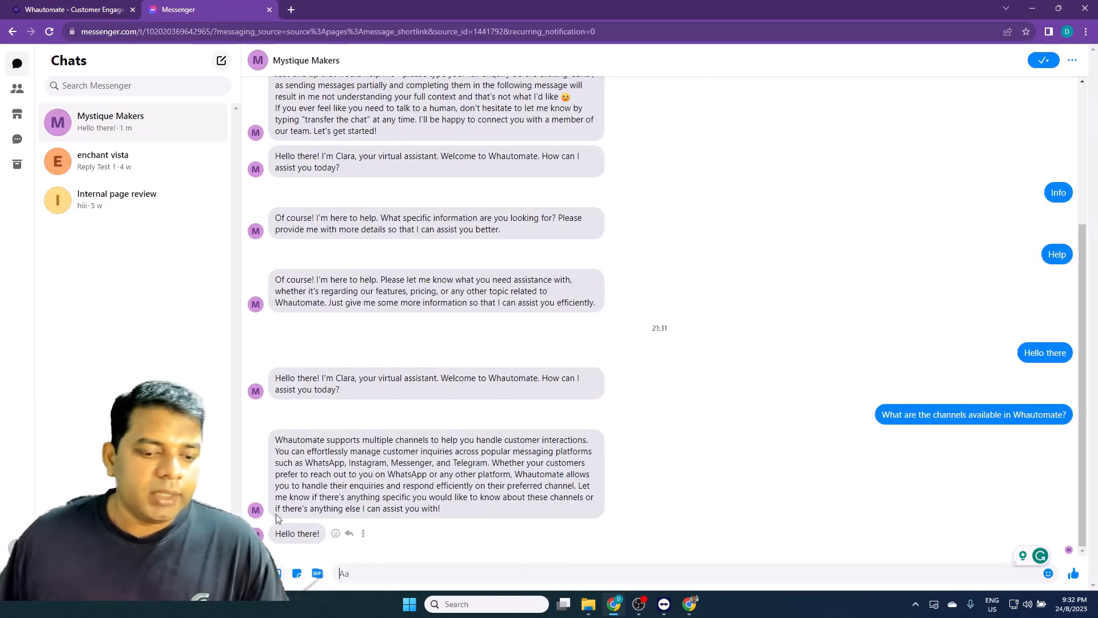
click(74, 6)
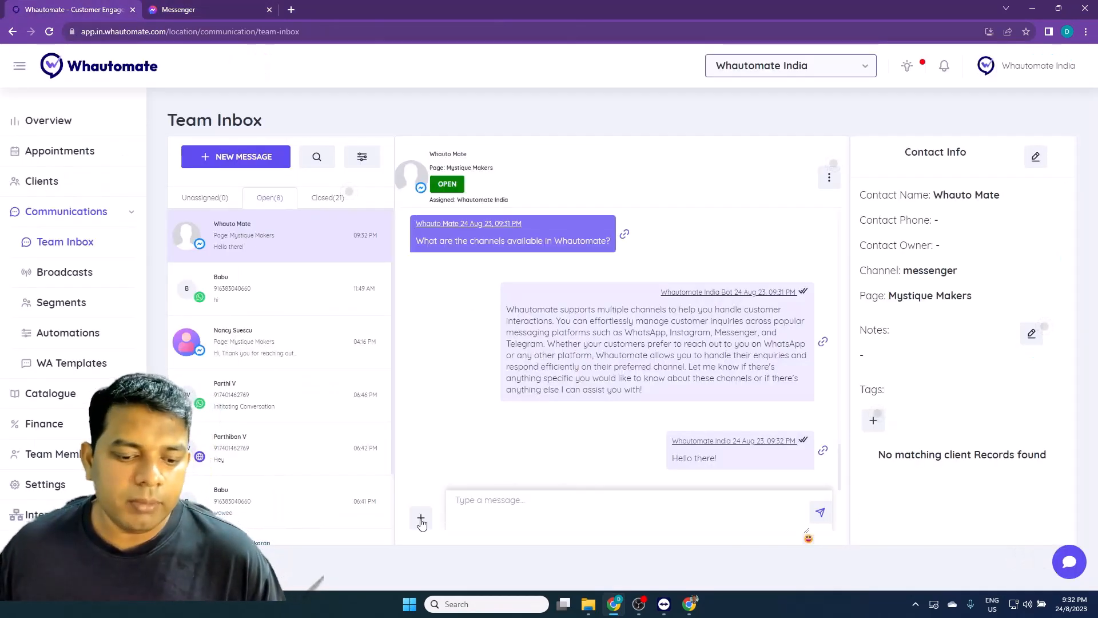
click(421, 520)
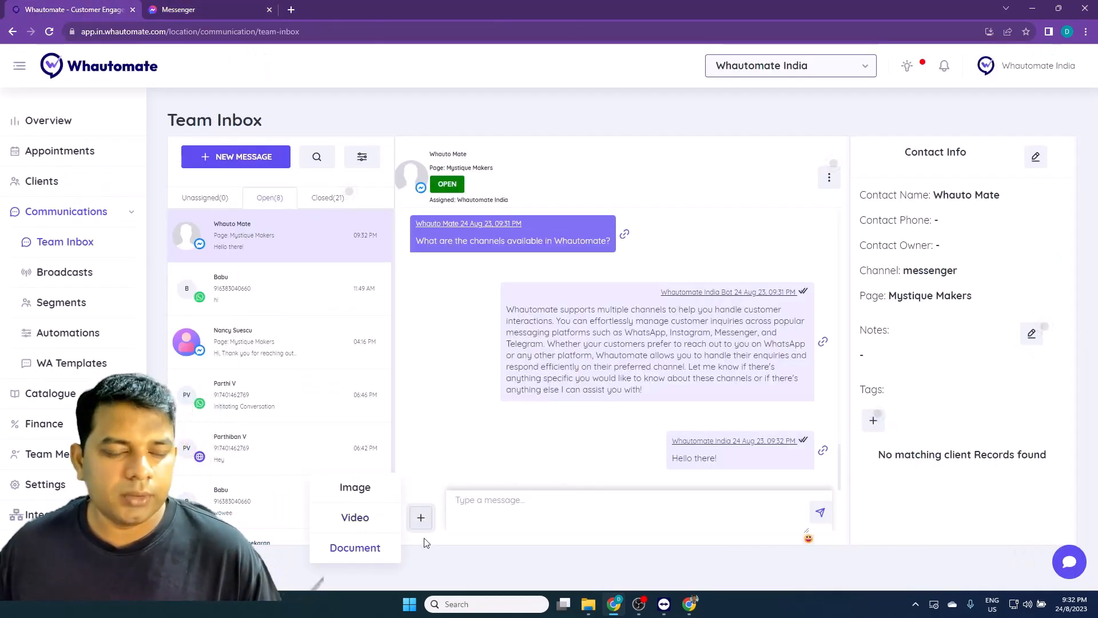
click(581, 517)
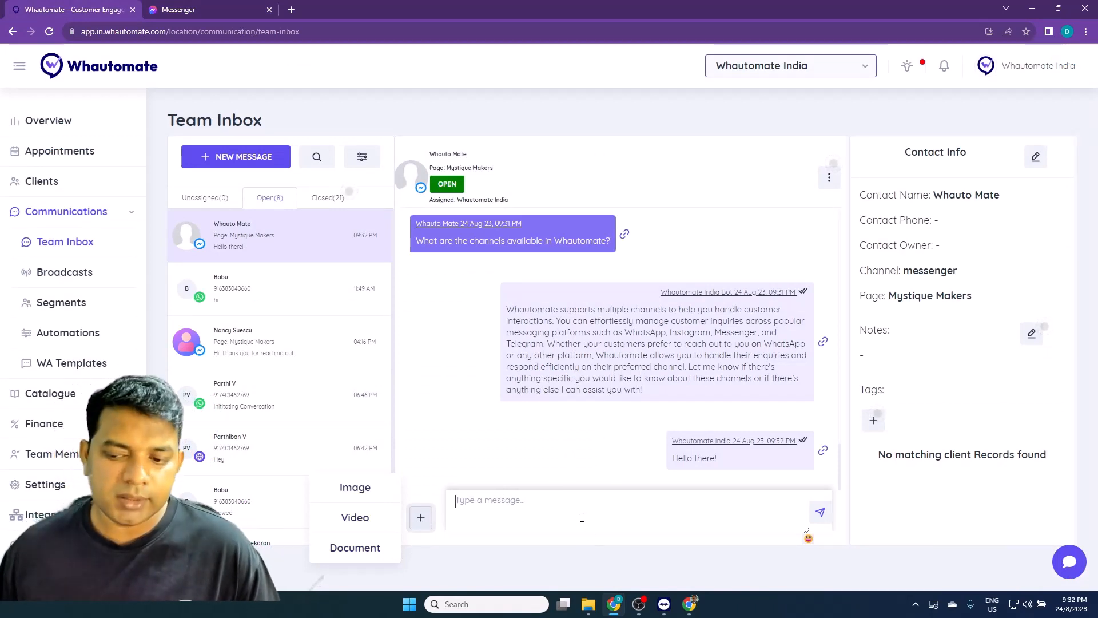